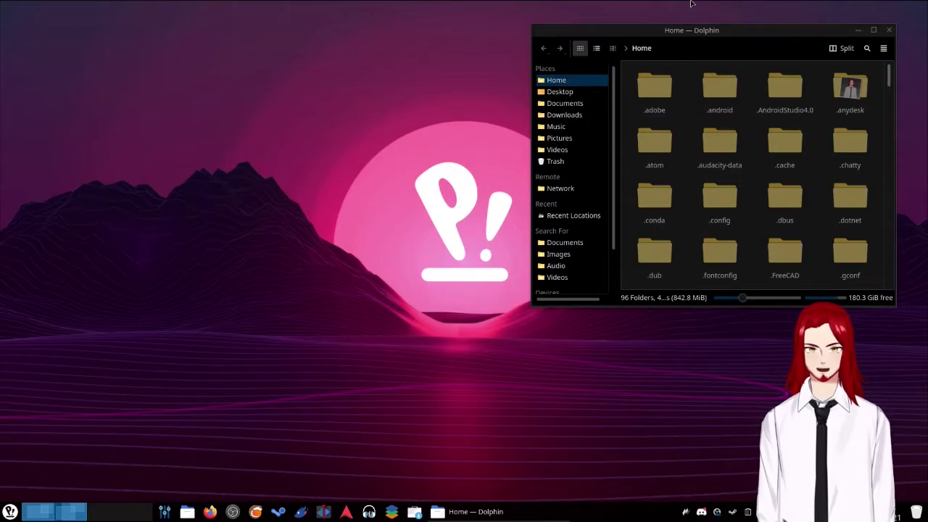
Step: Move Dolphin to the upper left and open the openseeface-gd folder in Home
left_click_drag(712, 29, 307, 66)
scroll(317, 211, "down", 15)
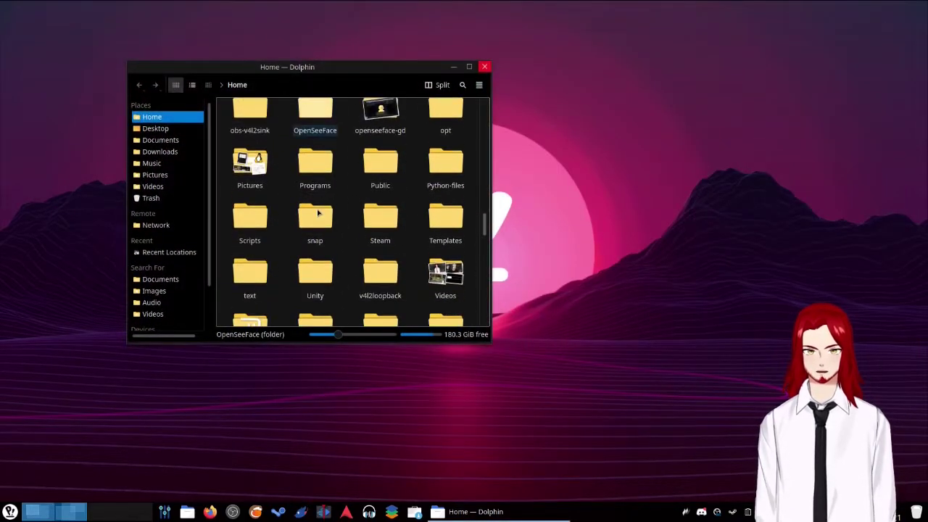
scroll(317, 212, "up", 5)
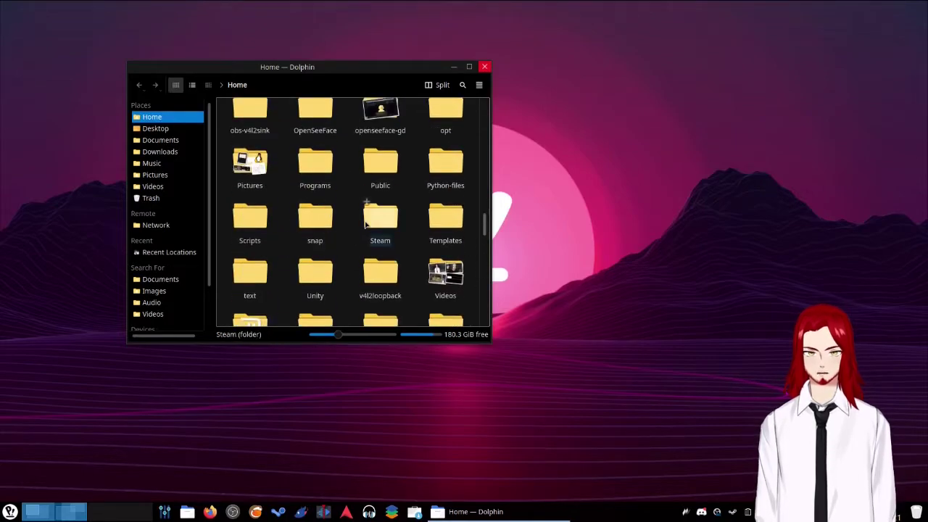
left_click(379, 114)
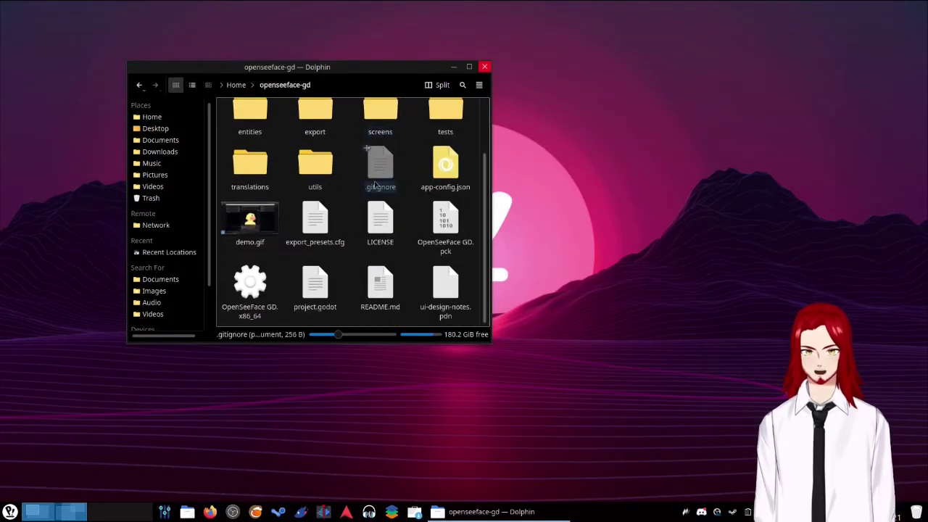
Step: Launch OpenSeeFace GD.x86_64 and load the red-haired VRM avatar in place of the duck
left_click(251, 287)
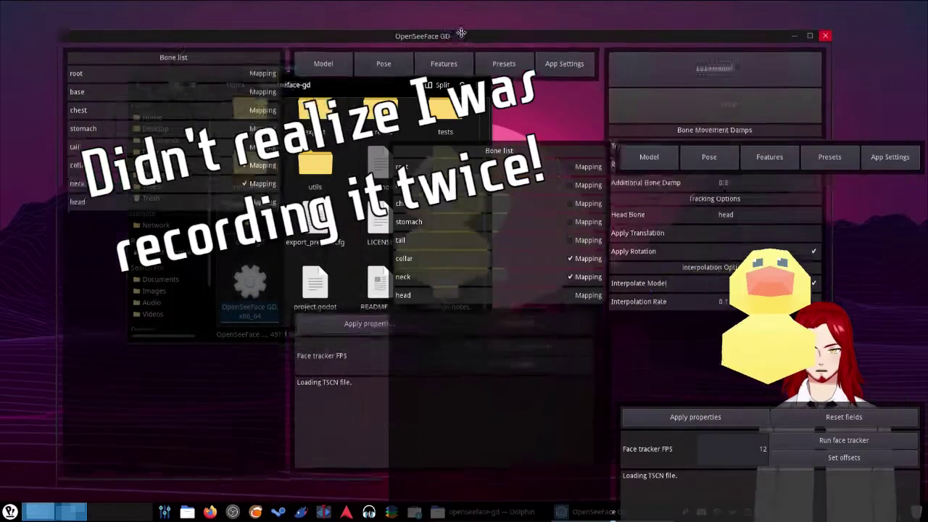
left_click_drag(461, 33, 466, 24)
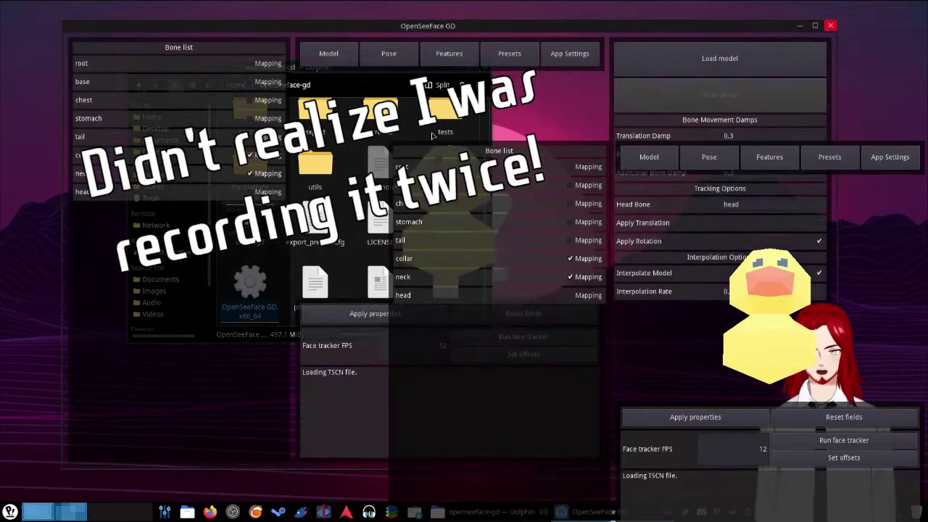
left_click(670, 69)
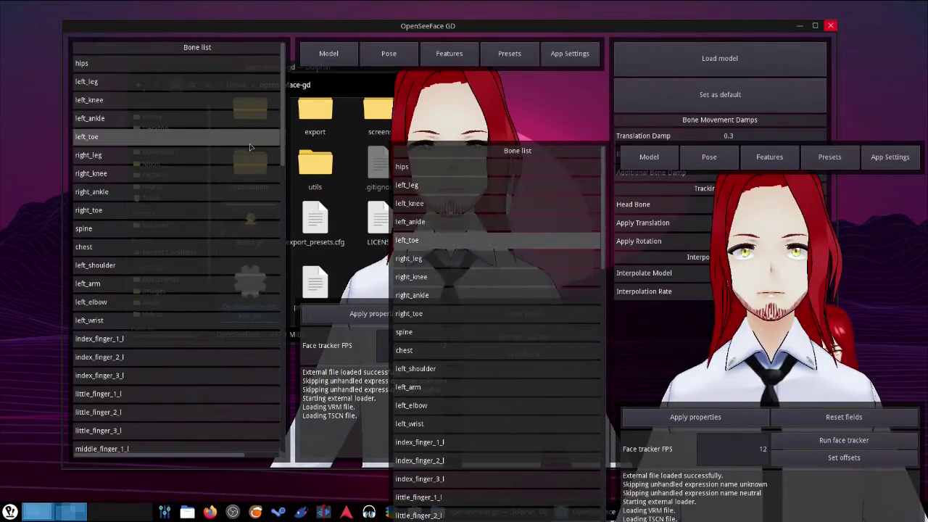
Step: In the Pose tab, make right_elbow the posable bone instead of right_arm and apply
left_click(405, 60)
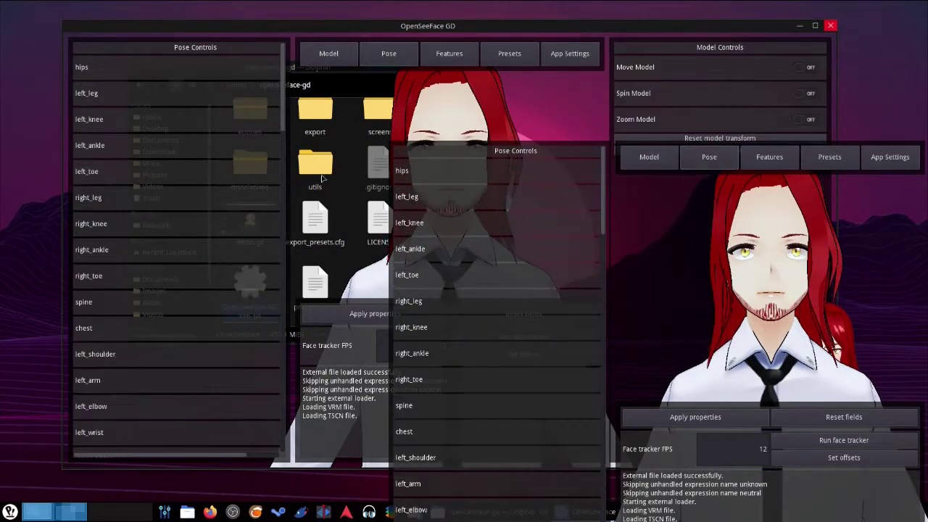
left_click_drag(200, 458, 290, 354)
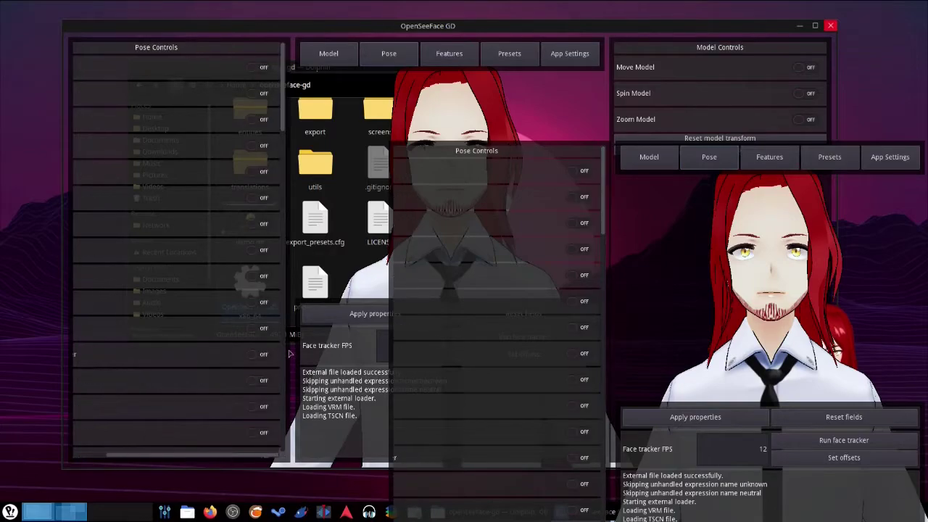
left_click_drag(280, 74, 275, 274)
left_click_drag(193, 457, 148, 456)
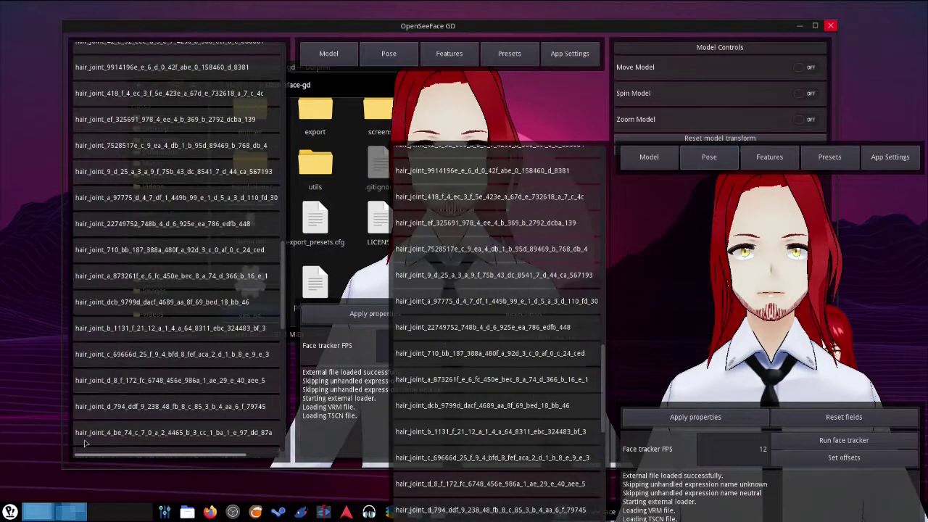
scroll(165, 447, "down", 10)
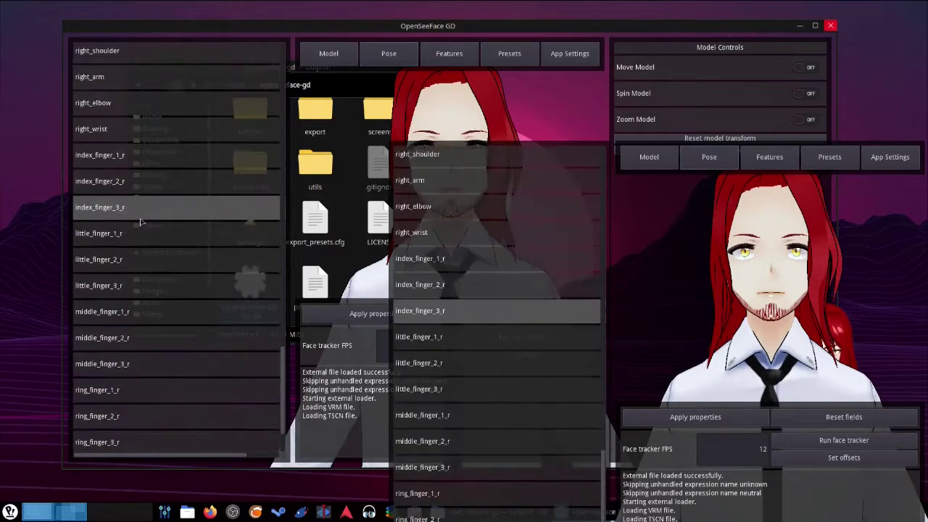
left_click_drag(166, 455, 200, 455)
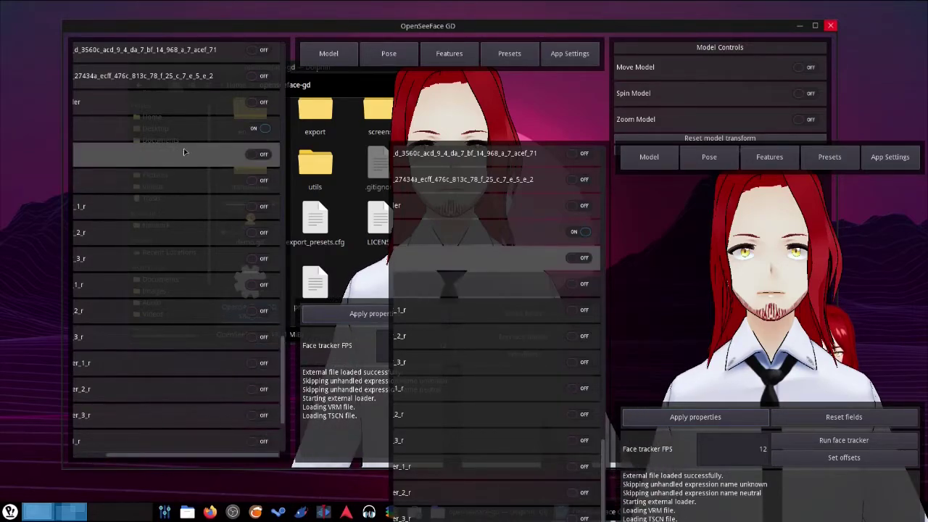
left_click(254, 154)
left_click(366, 313)
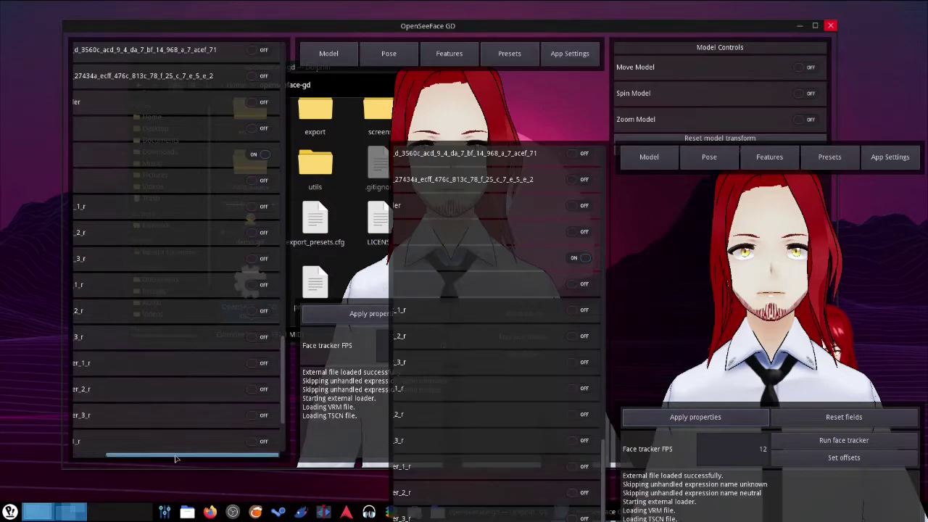
Step: Return to the Model tab's bone mapping and head-tracking settings
left_click_drag(174, 458, 142, 458)
scroll(236, 297, "down", 3)
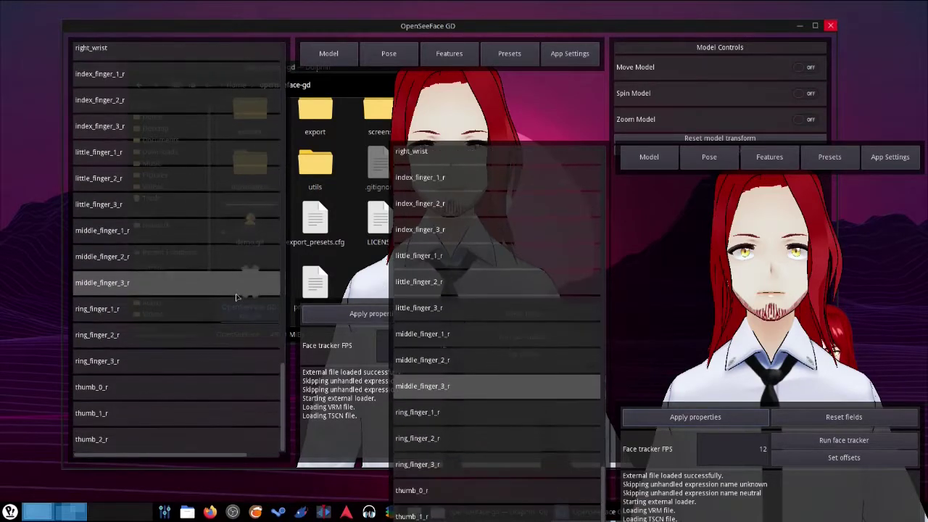
scroll(236, 293, "up", 10)
scroll(259, 248, "right", 3)
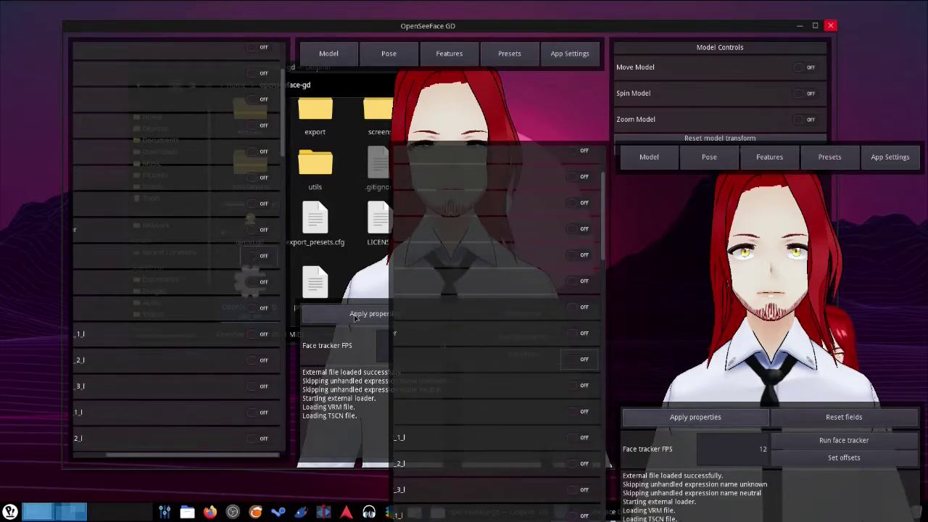
left_click(375, 62)
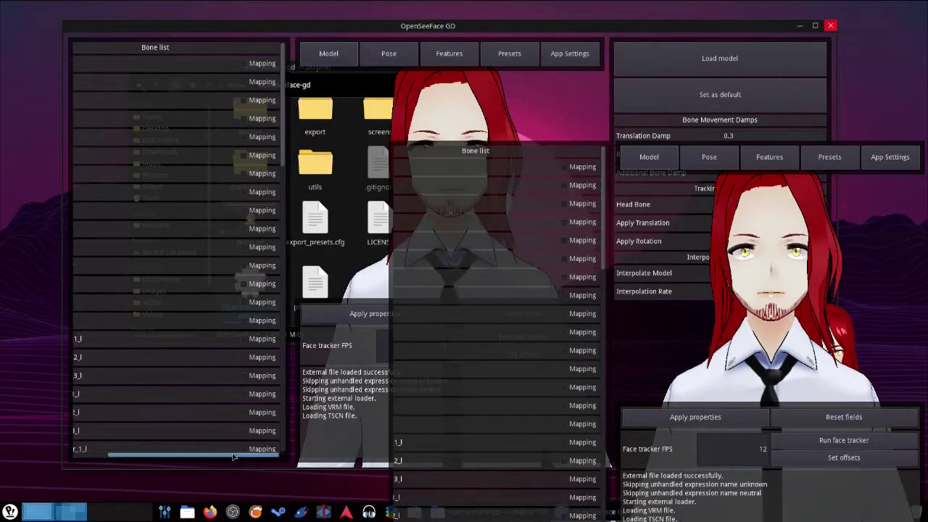
left_click_drag(233, 456, 163, 455)
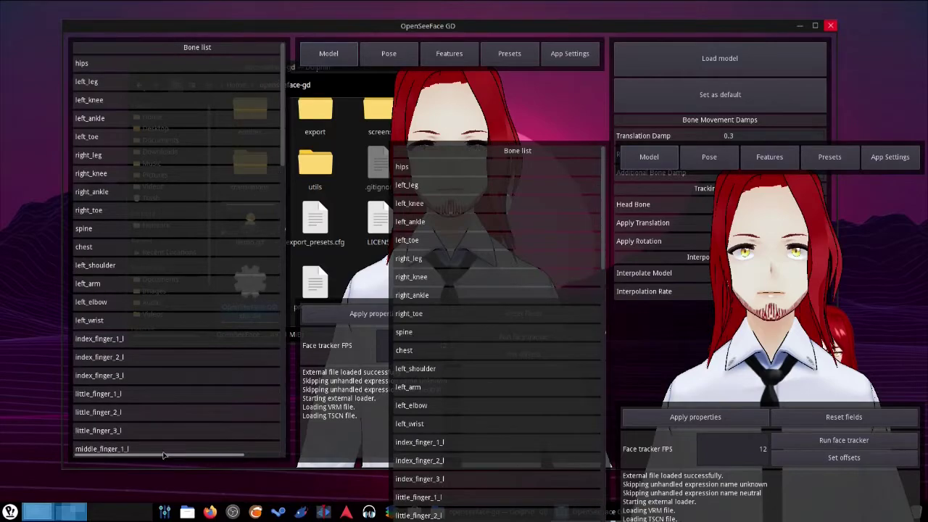
scroll(164, 450, "down", 10)
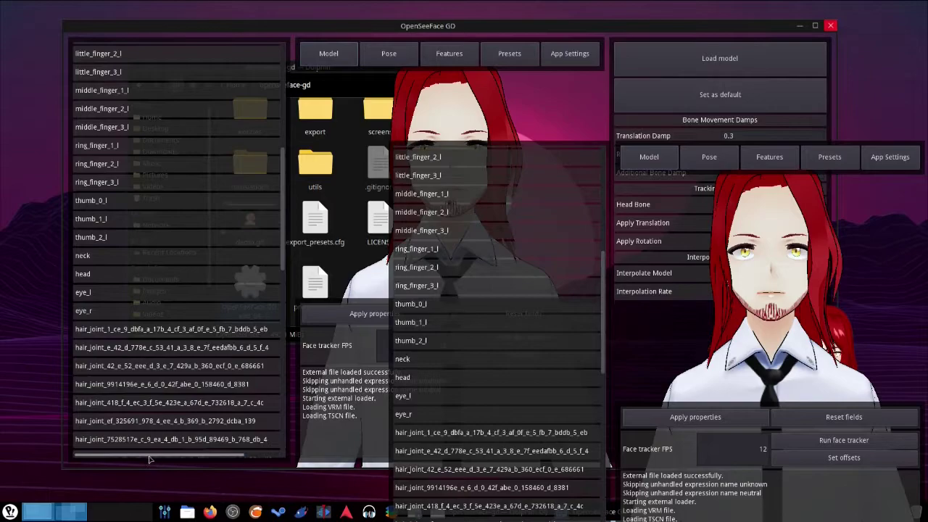
left_click_drag(148, 456, 241, 451)
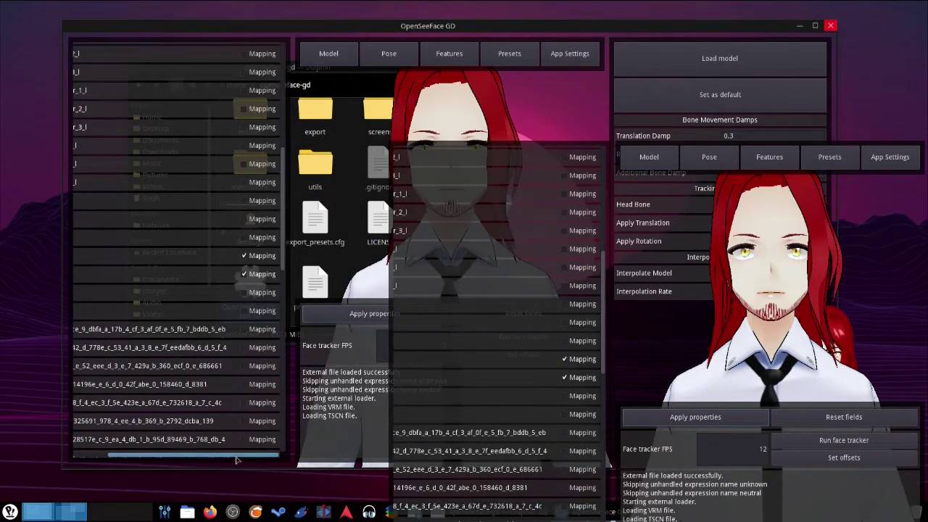
left_click_drag(235, 460, 200, 457)
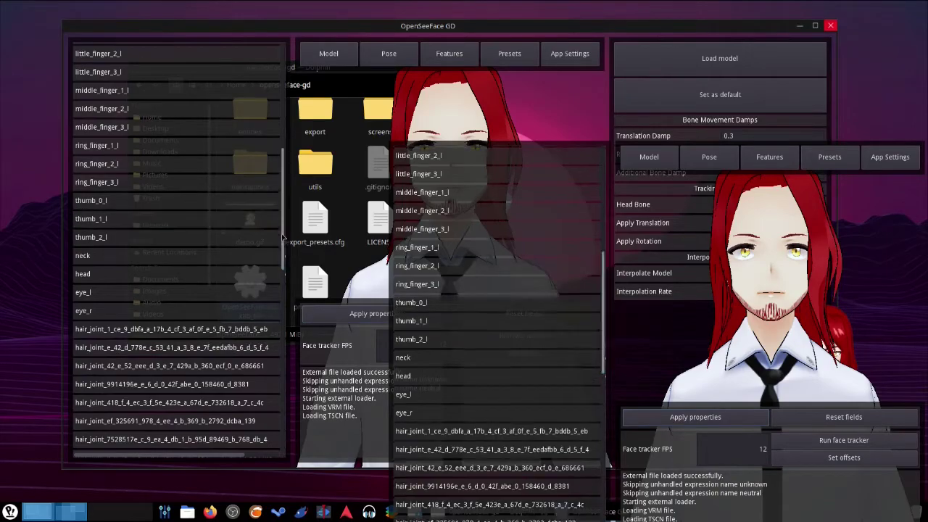
left_click_drag(283, 238, 279, 87)
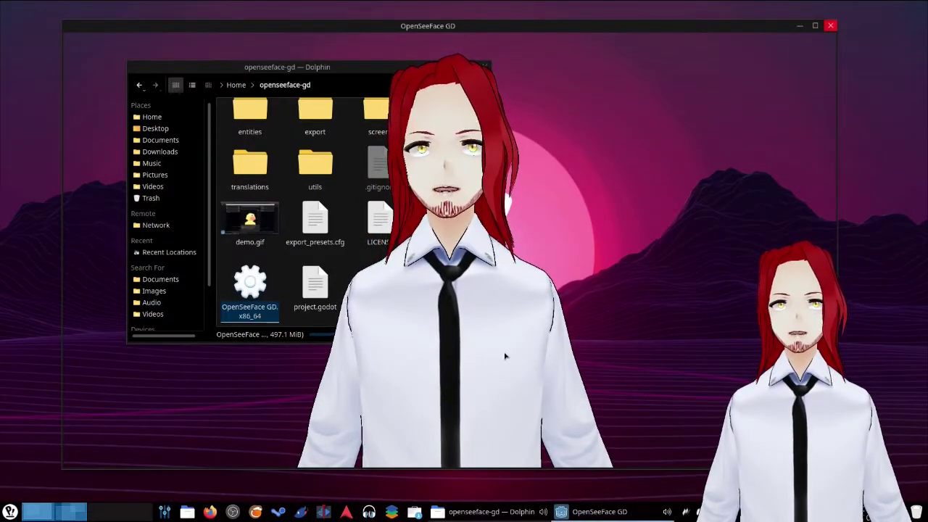
Step: Toggle the settings interface off and back on over the face-tracked avatar
key("Escape")
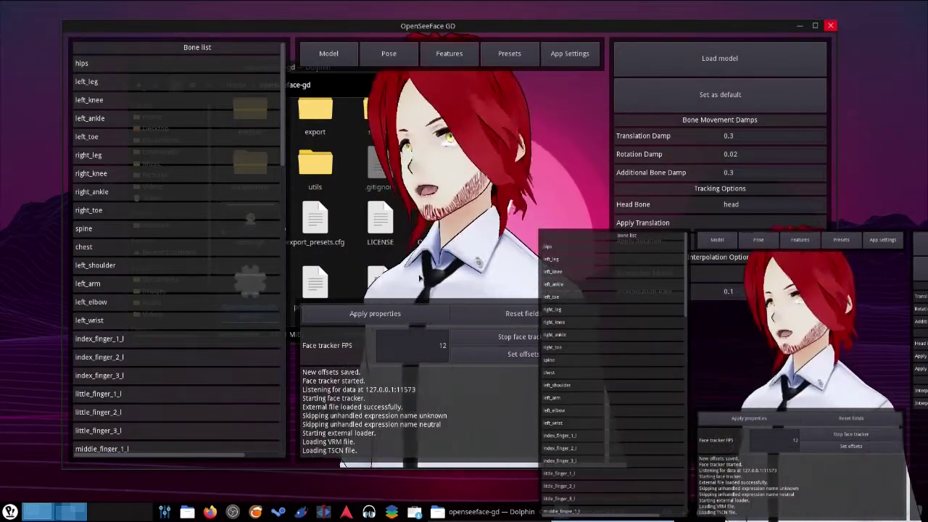
key("Escape")
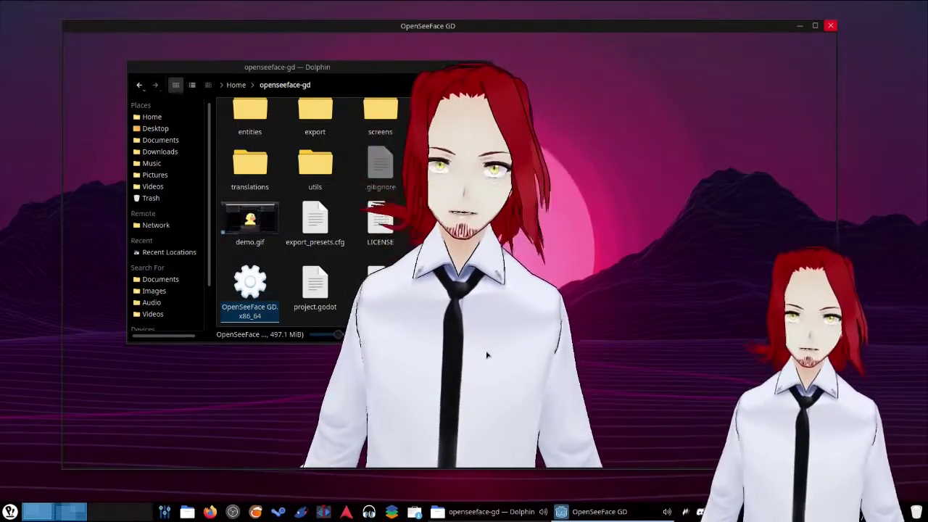
key("Tab")
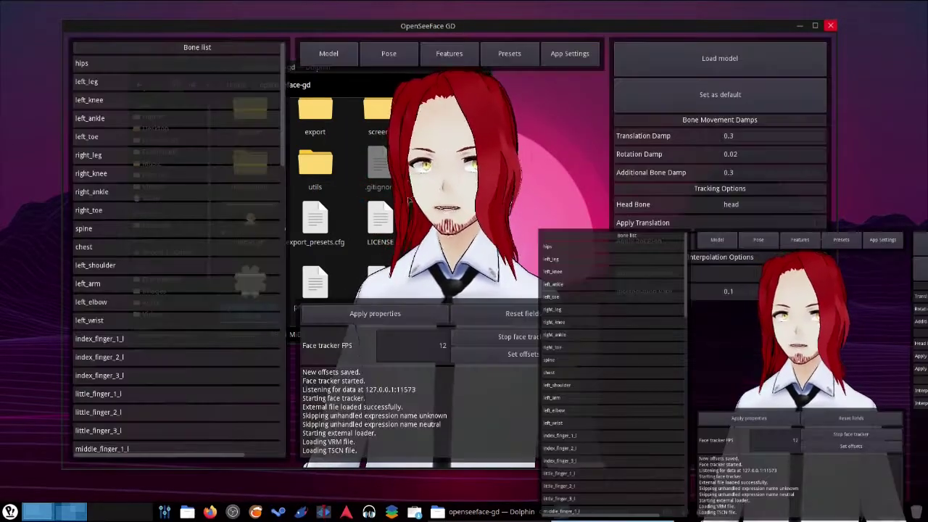
Step: Save the current pose as a new preset named 'test-pose'
left_click(520, 56)
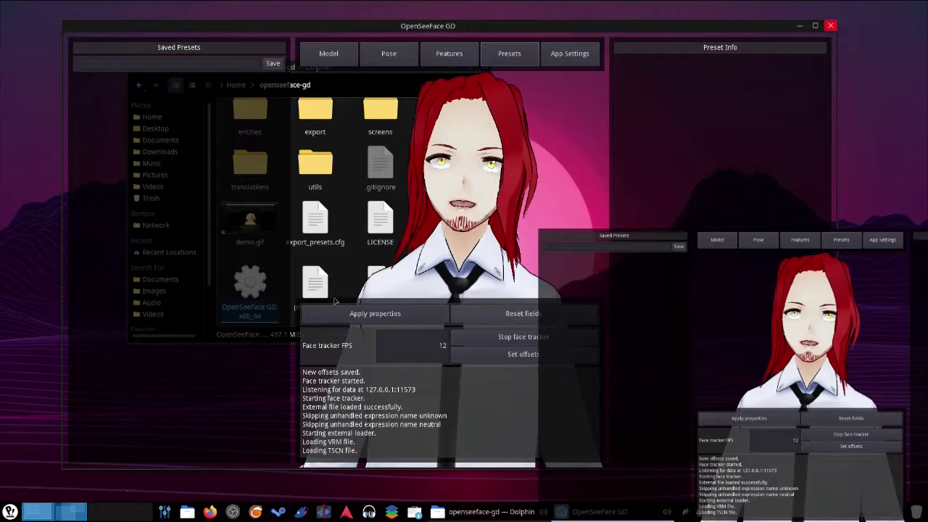
left_click(198, 64)
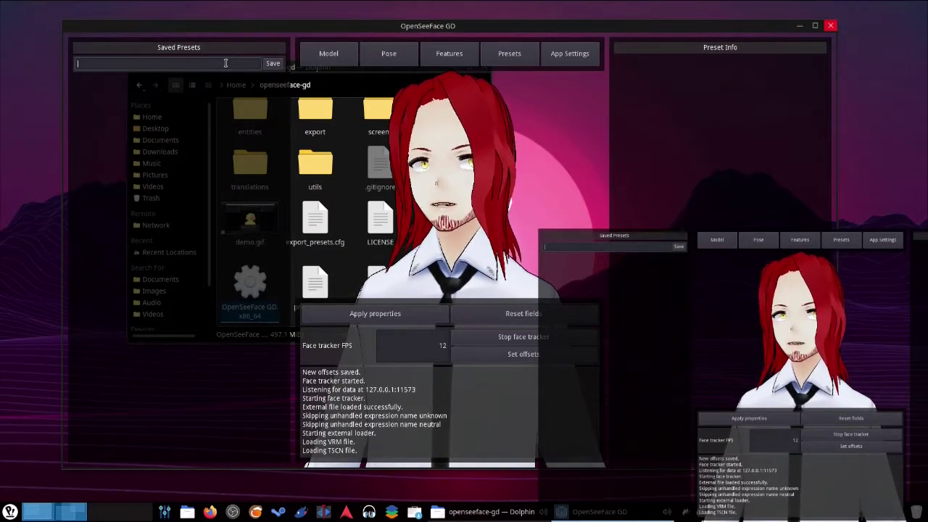
type("test")
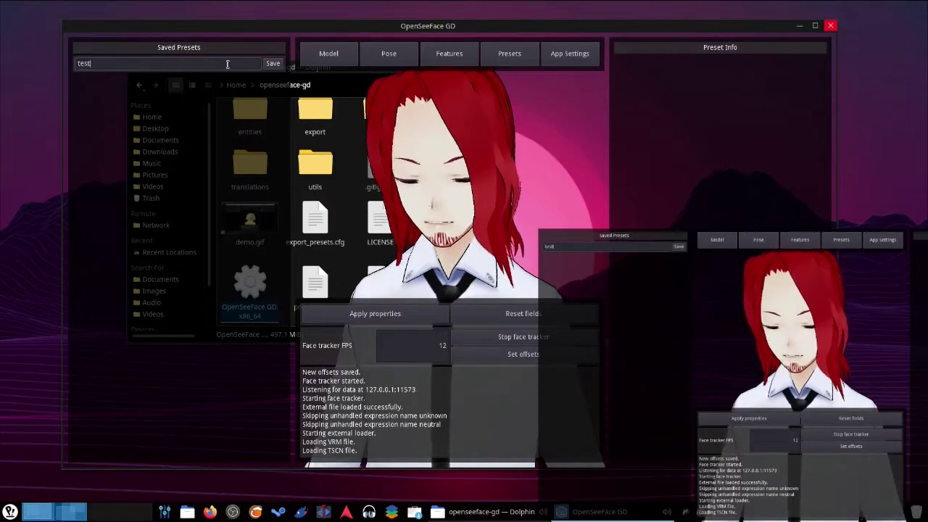
type("-pos")
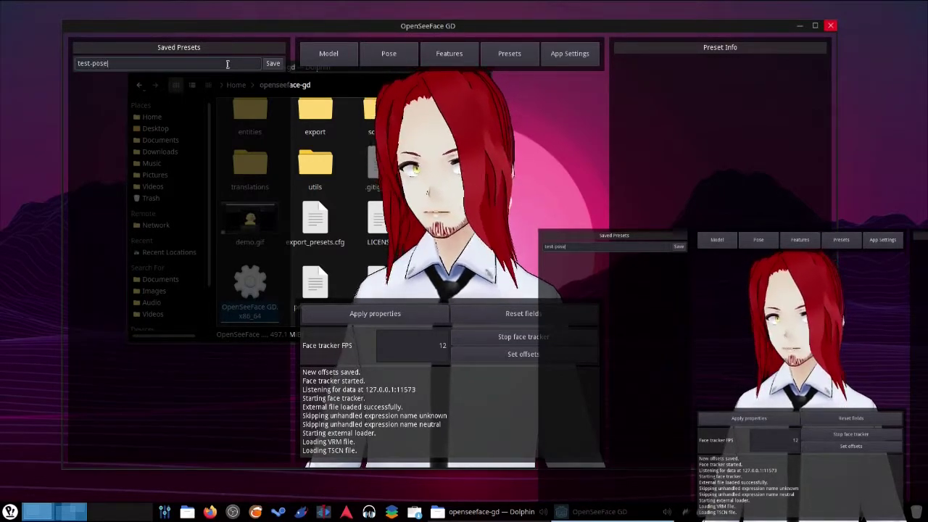
type("e")
left_click(273, 64)
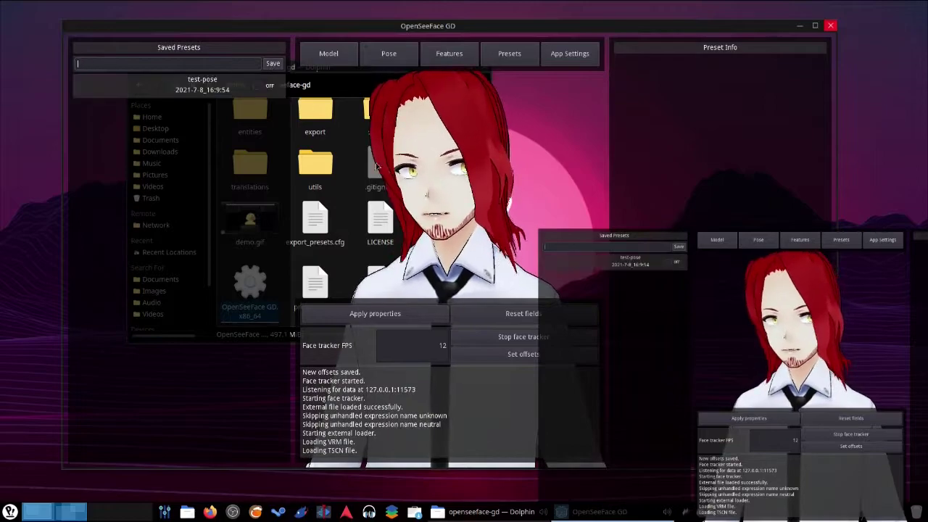
Step: Mark test-pose as the default preset
left_click(233, 90)
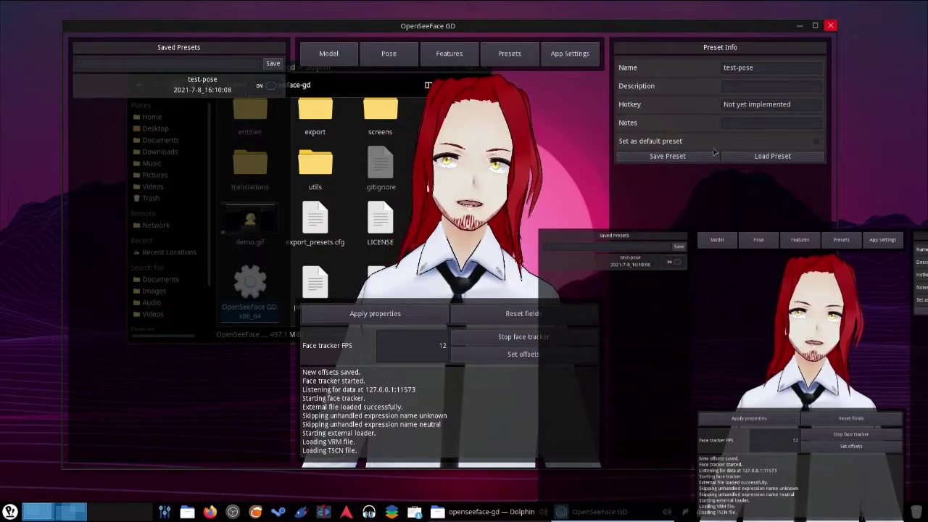
left_click(666, 156)
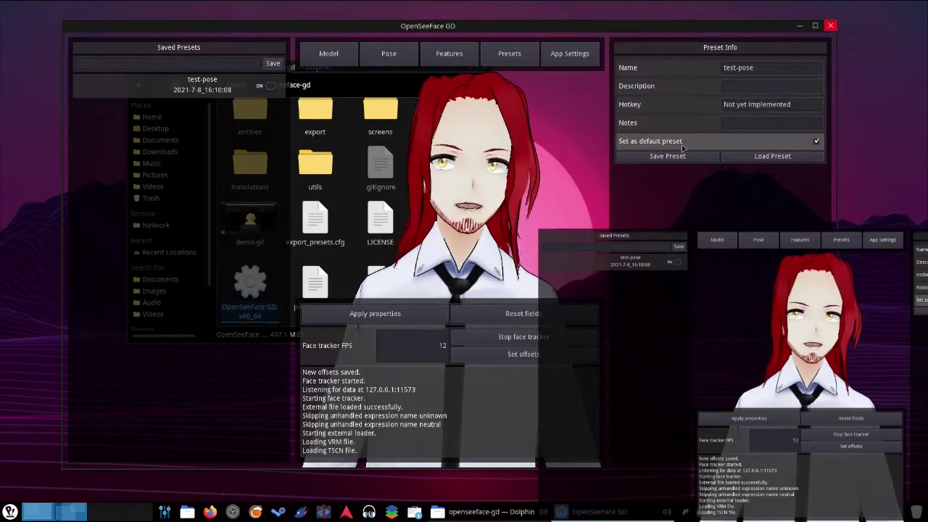
left_click(389, 53)
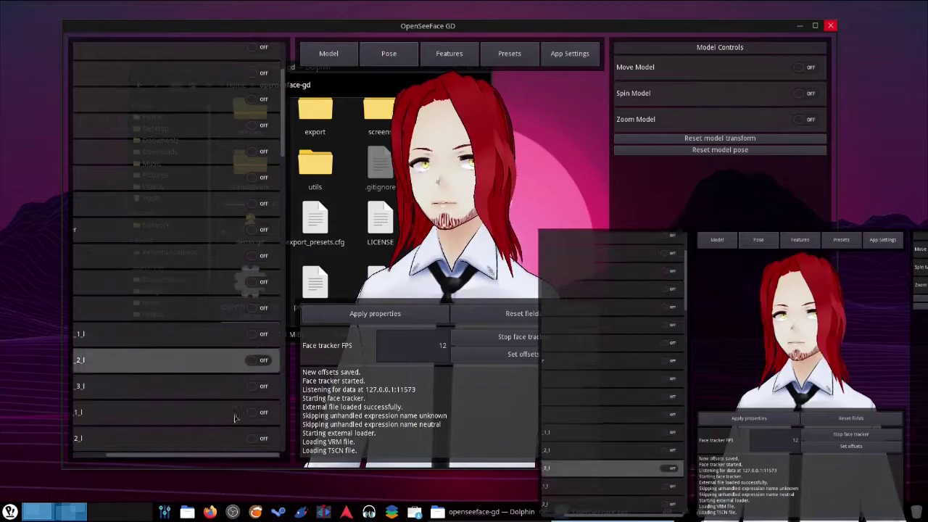
Step: Turn on posing for the left_arm bone and apply it to raise the arm
left_click_drag(171, 456, 141, 458)
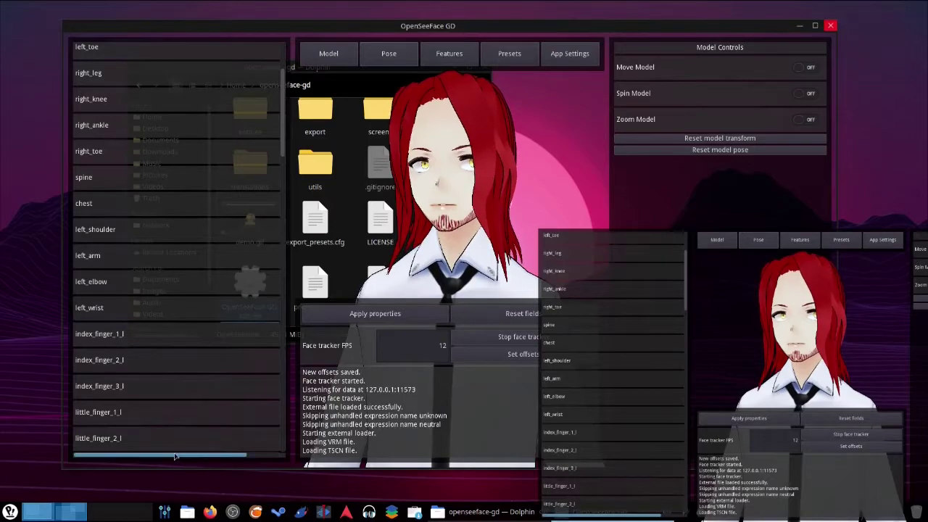
left_click_drag(174, 456, 207, 457)
left_click(266, 257)
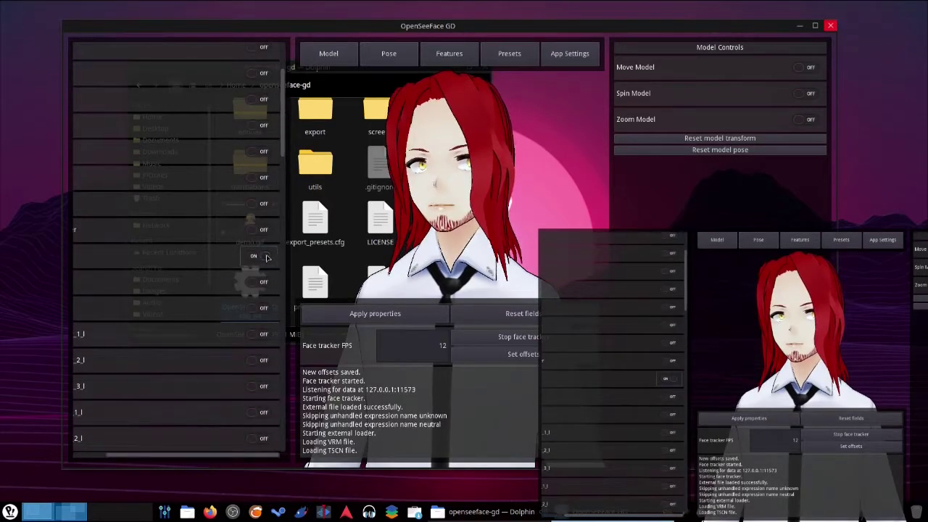
left_click(371, 315)
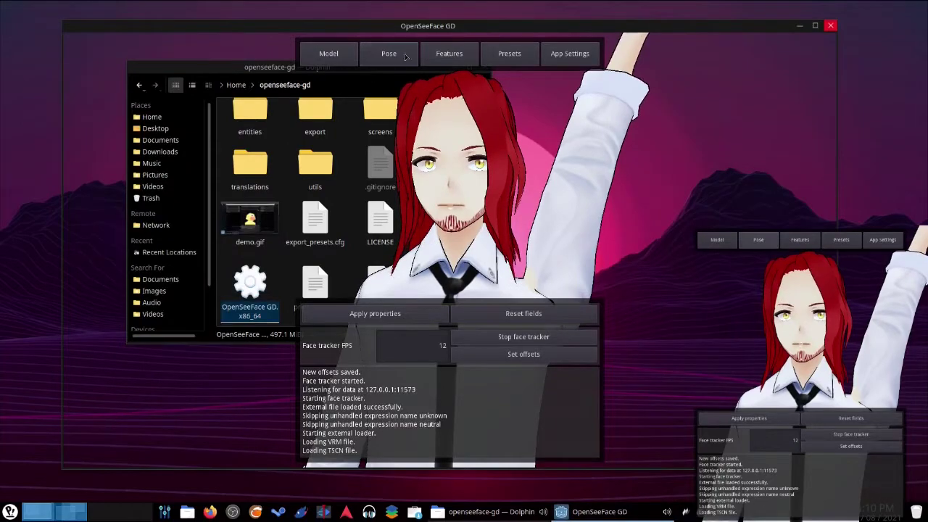
Step: Re-save the test-pose preset with the avatar's arm raised
left_click(509, 54)
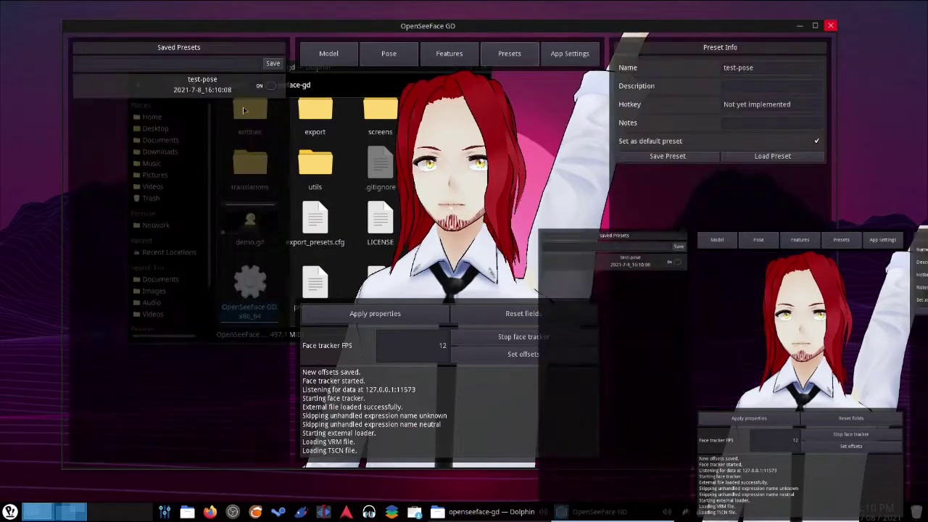
left_click(694, 155)
left_click(390, 59)
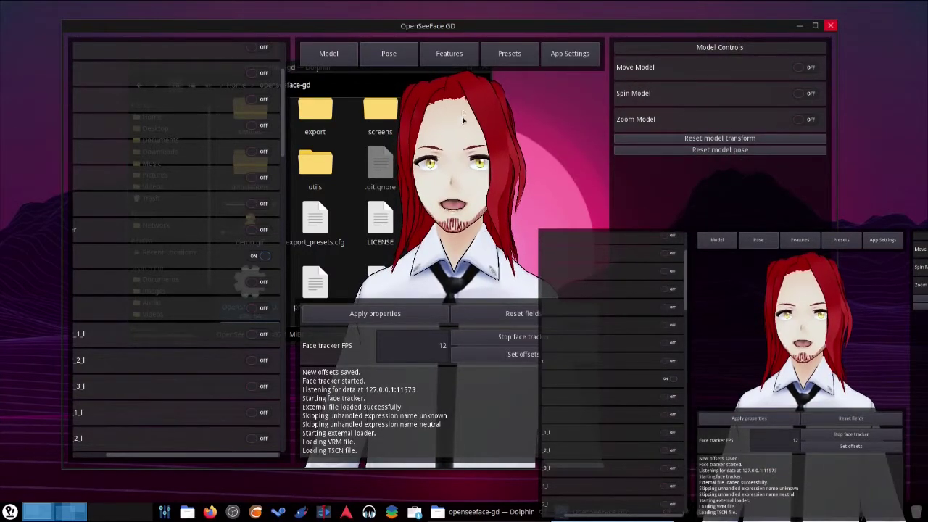
left_click(499, 56)
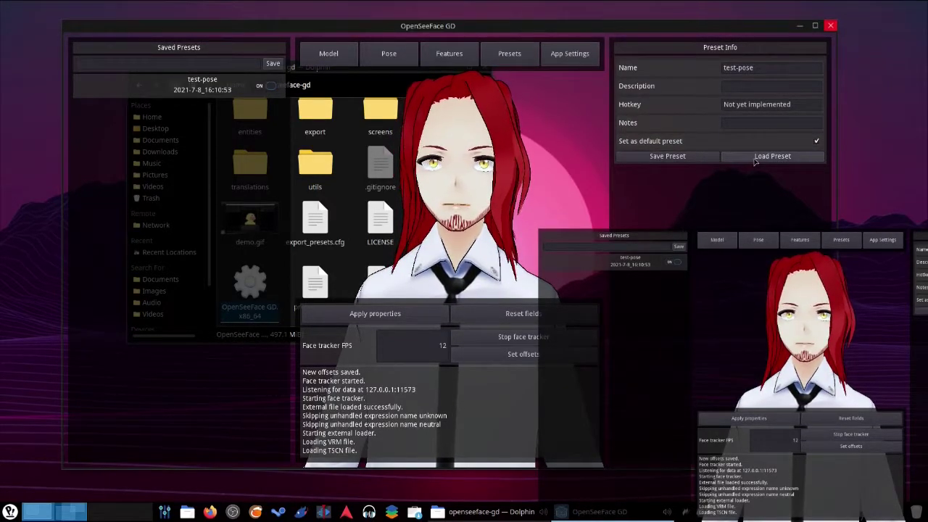
Step: In the Pose tab, switch one bone's posing on and then off again
left_click(389, 53)
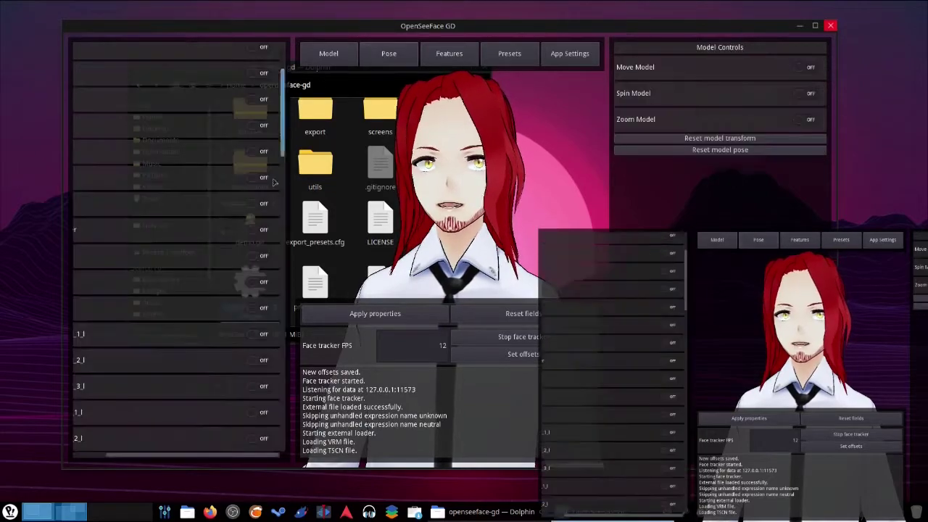
left_click(260, 255)
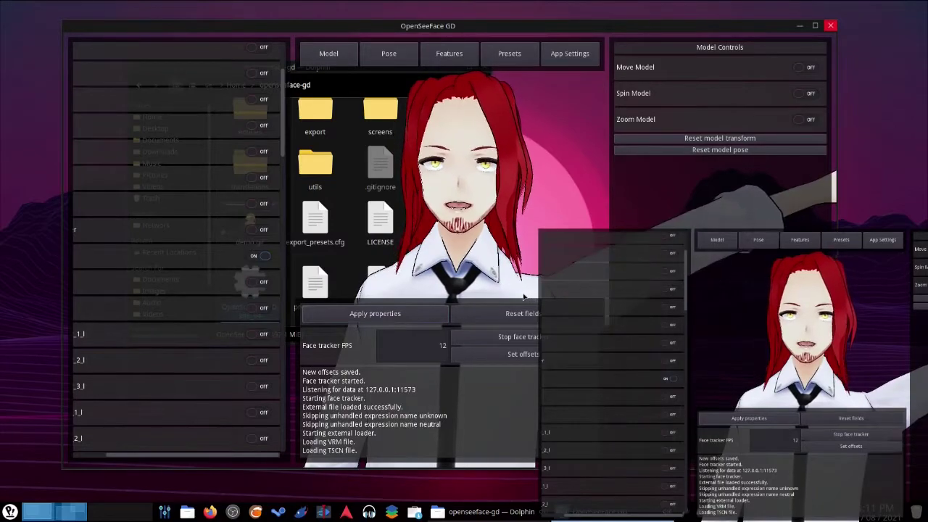
left_click(262, 255)
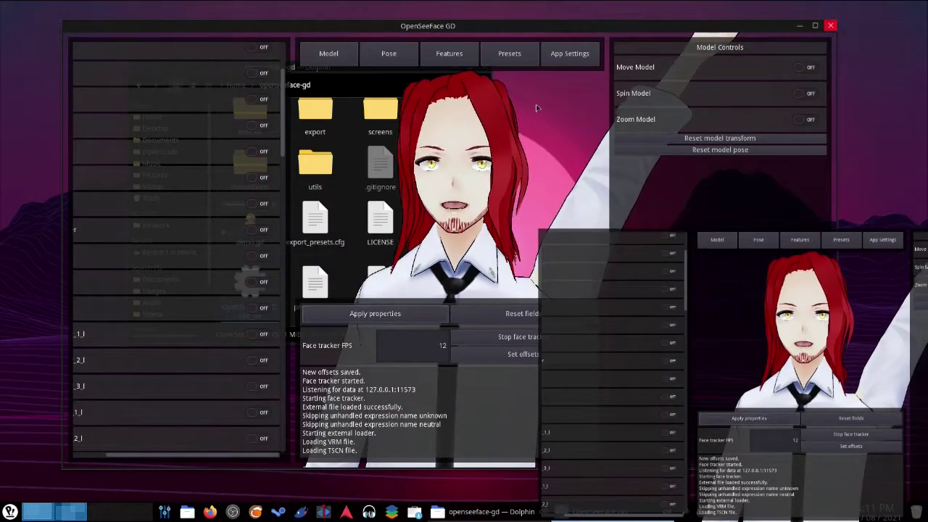
Step: Save the raised-arm pose as a new preset named 'left-arm-up'
left_click(507, 54)
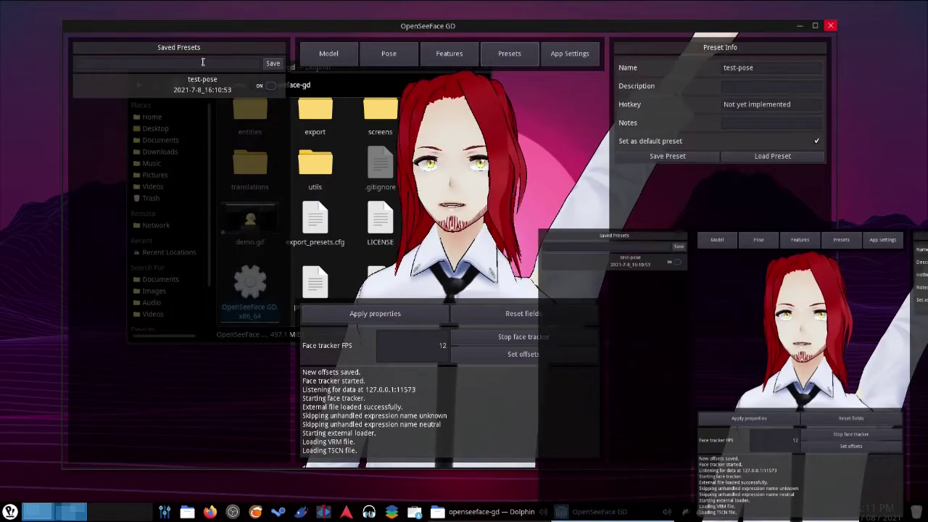
left_click(205, 64)
type("left-arm")
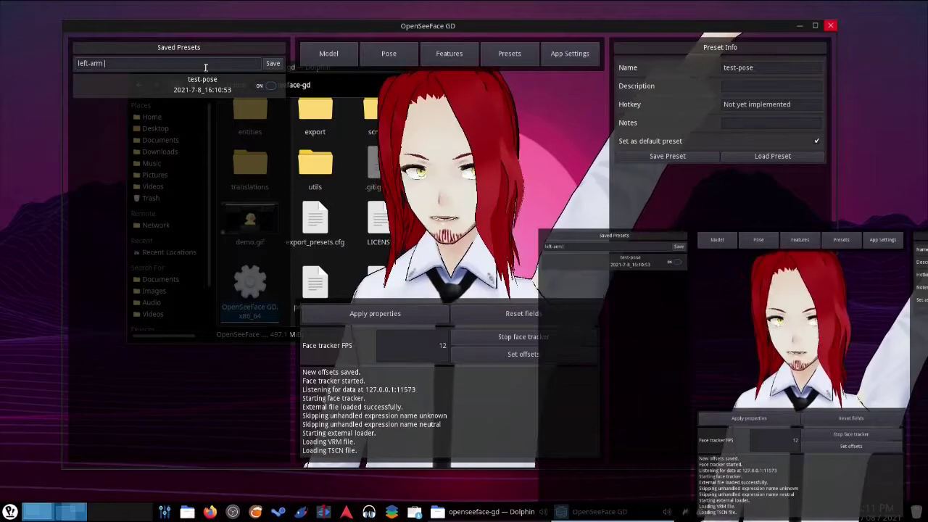
type("-up")
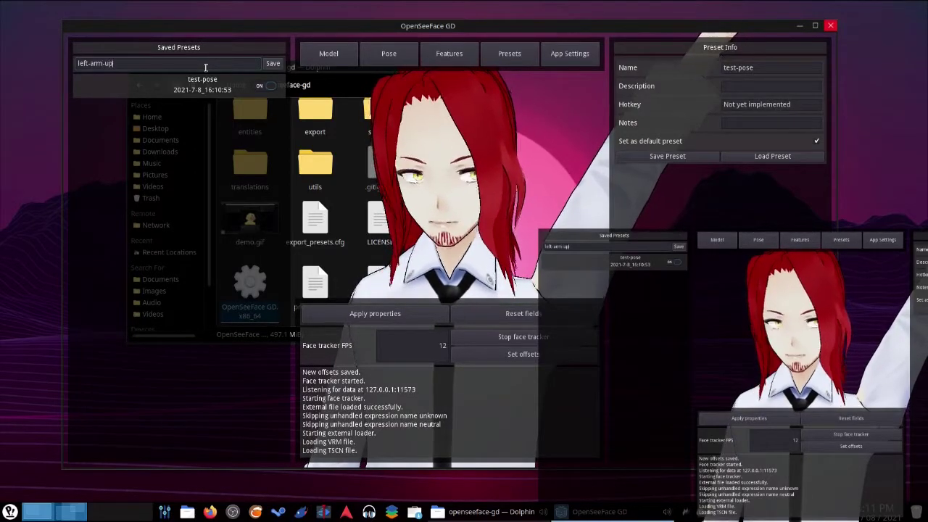
left_click(272, 63)
left_click(265, 111)
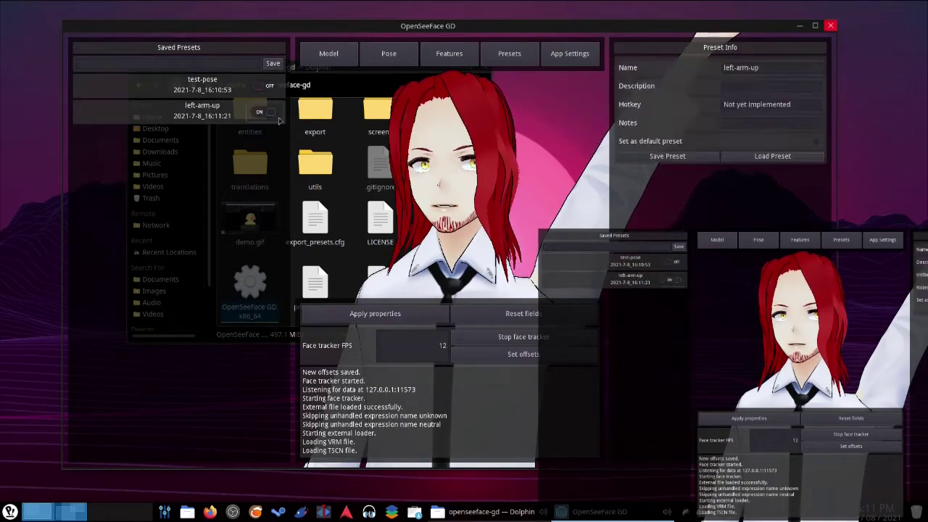
left_click(659, 161)
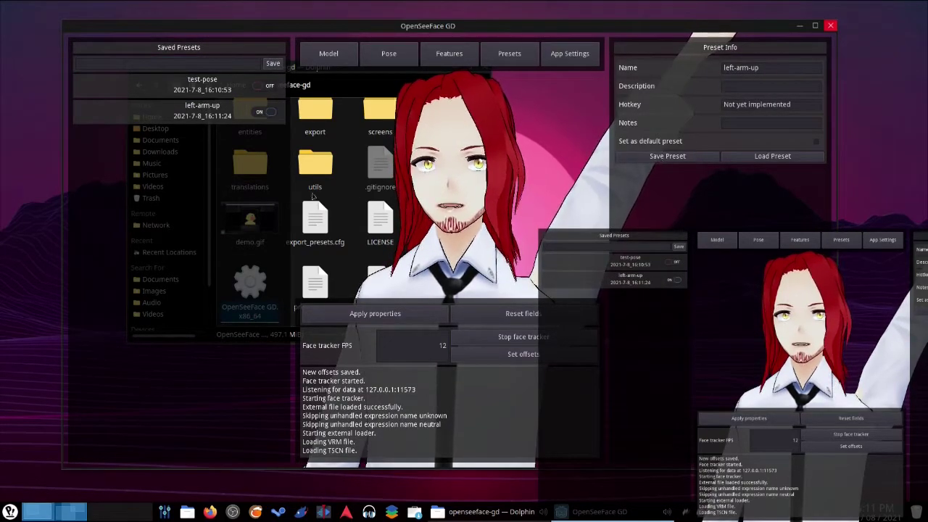
Step: Load test-pose, then load left-arm-up onto the avatar
left_click(264, 86)
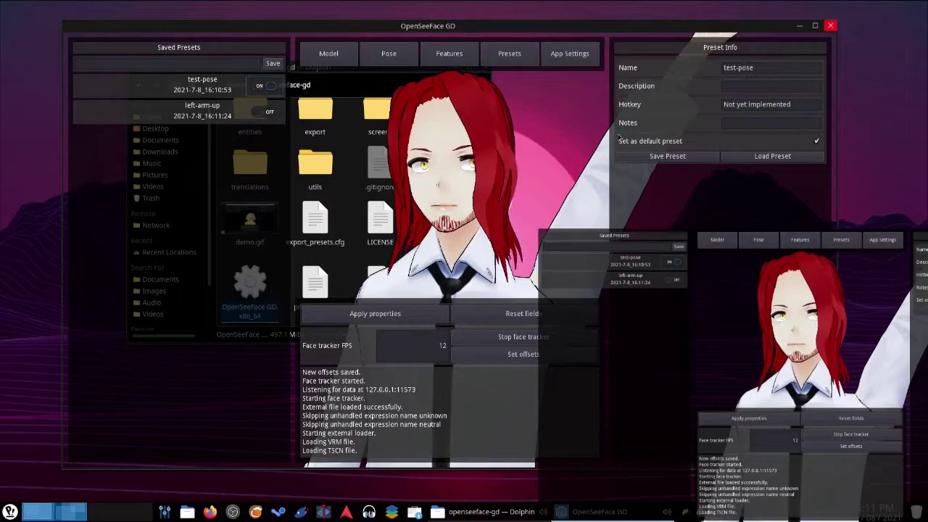
left_click(752, 161)
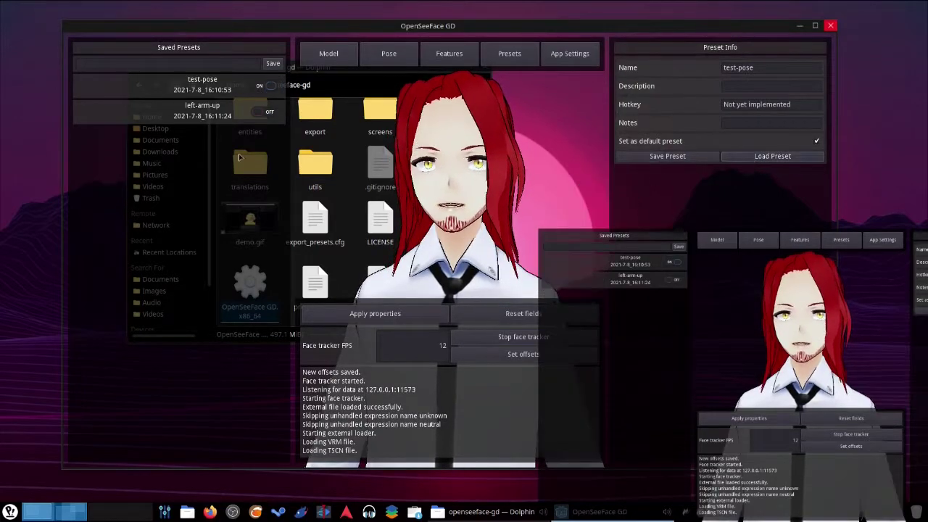
left_click(264, 112)
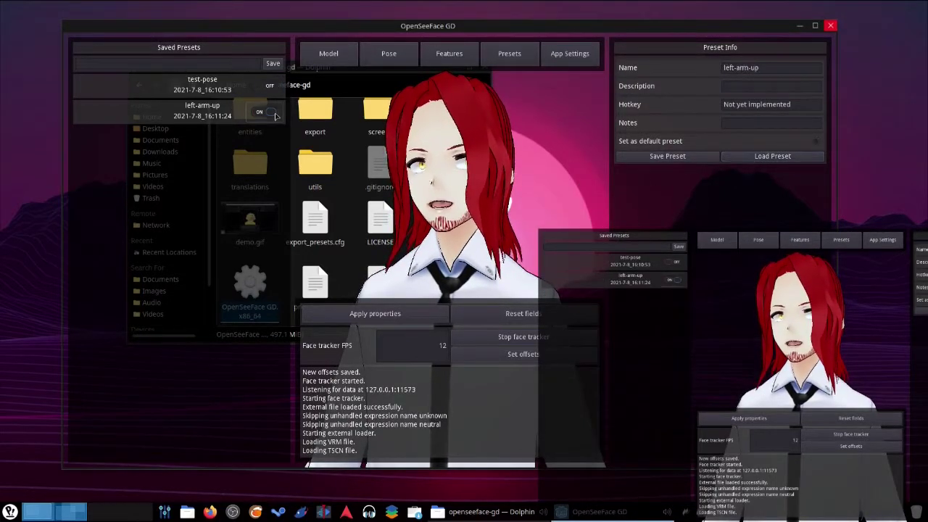
left_click(748, 156)
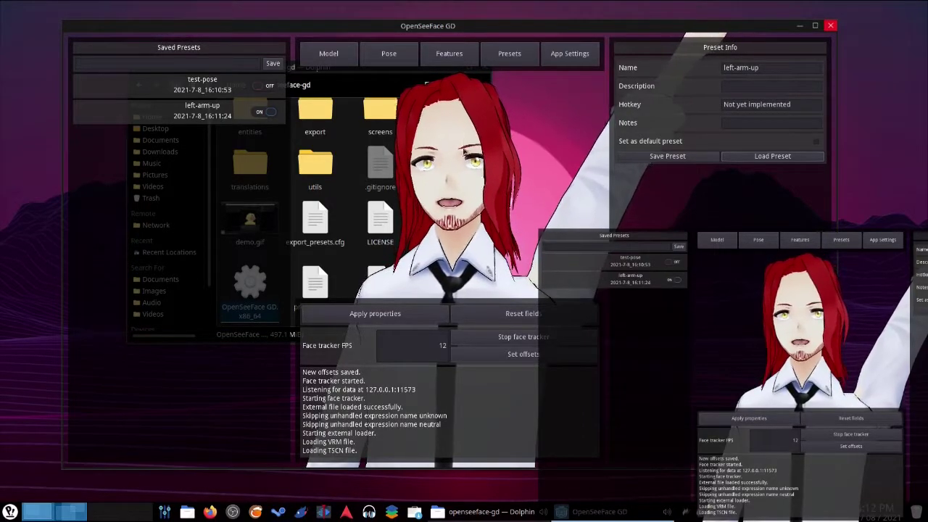
Step: Load test-pose to lower the arm, then hide all panels with Tab
left_click(328, 53)
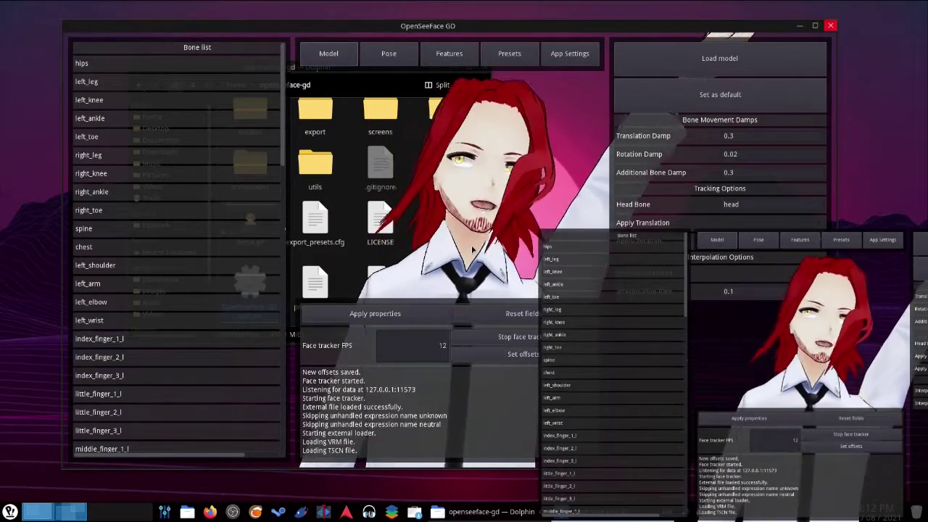
left_click(508, 53)
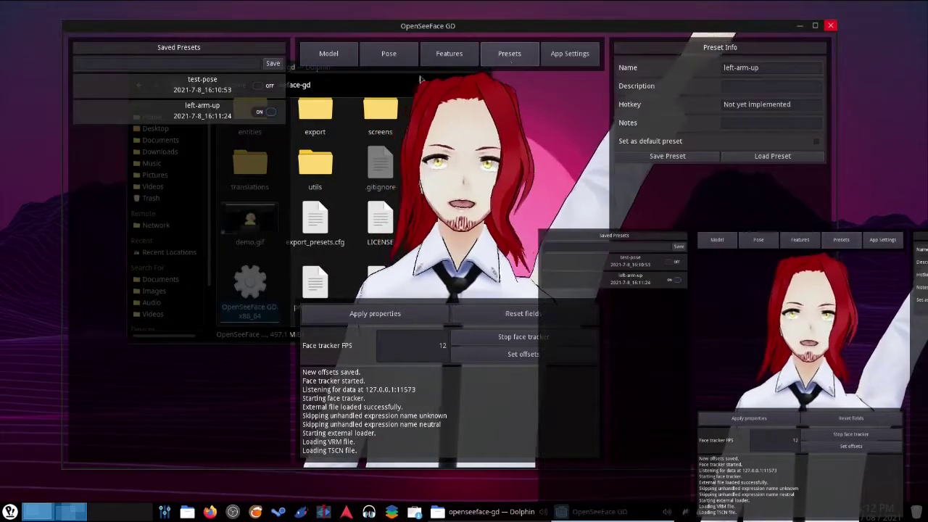
left_click(269, 86)
left_click(769, 156)
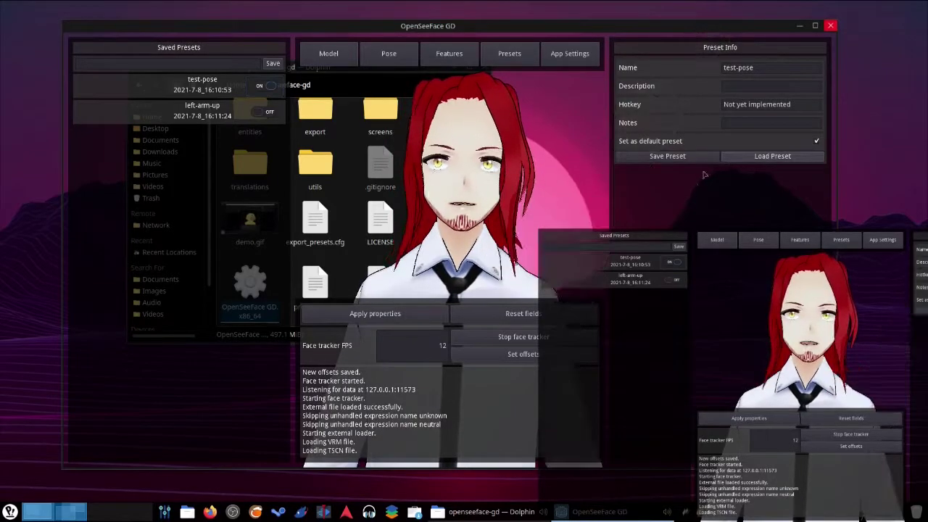
left_click(328, 53)
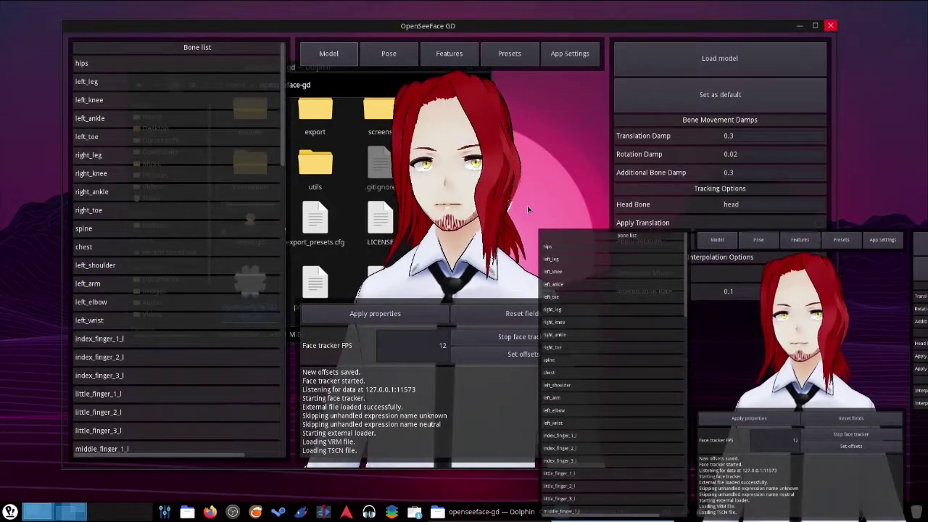
key("Tab")
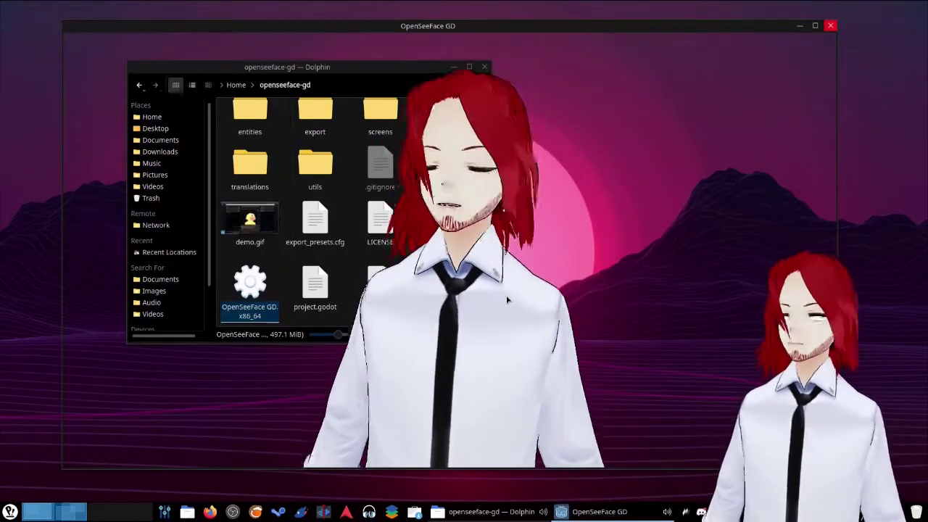